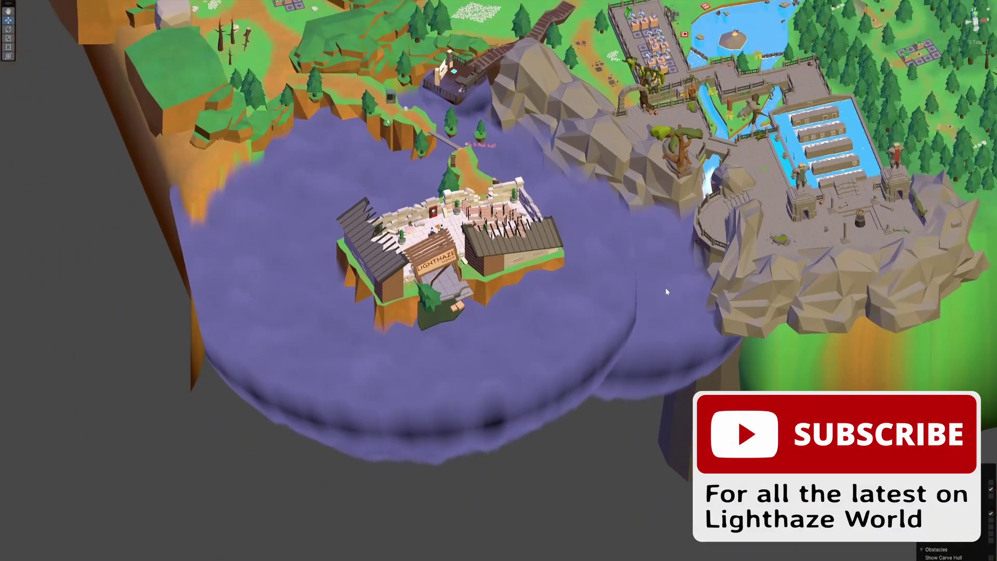
# - Pan across the floating island chain in Unity, then scroll down the Lighthaze World store page
pyautogui.moveTo(666, 287); pyautogui.dragTo(634, 558, button='middle')
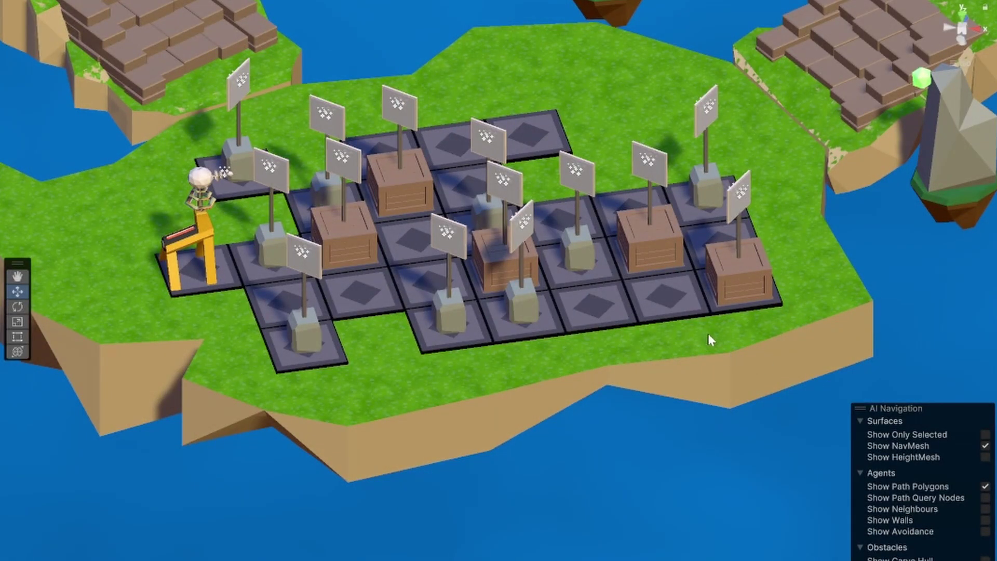
pyautogui.scroll(-10, 708, 333)
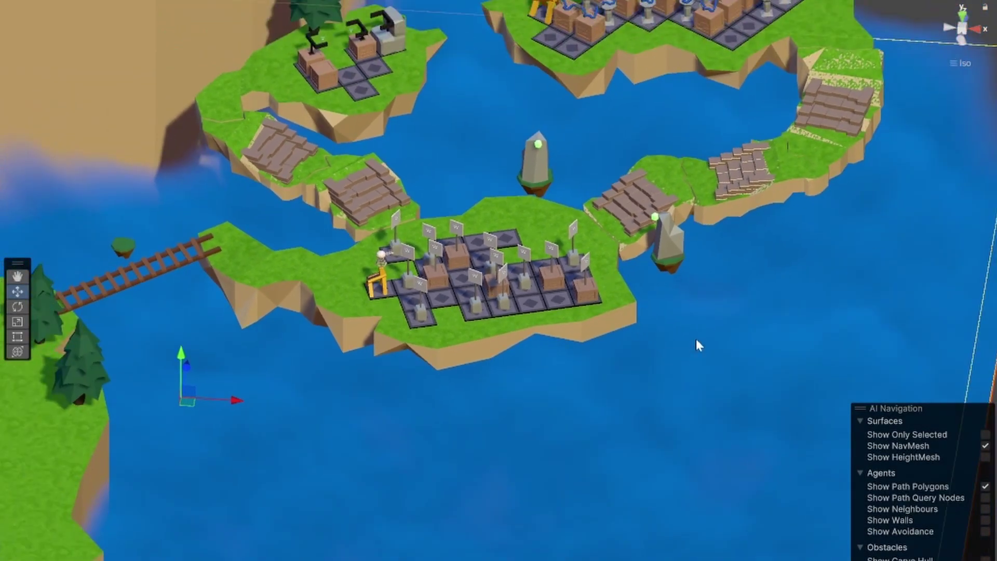
pyautogui.scroll(-5, 696, 344)
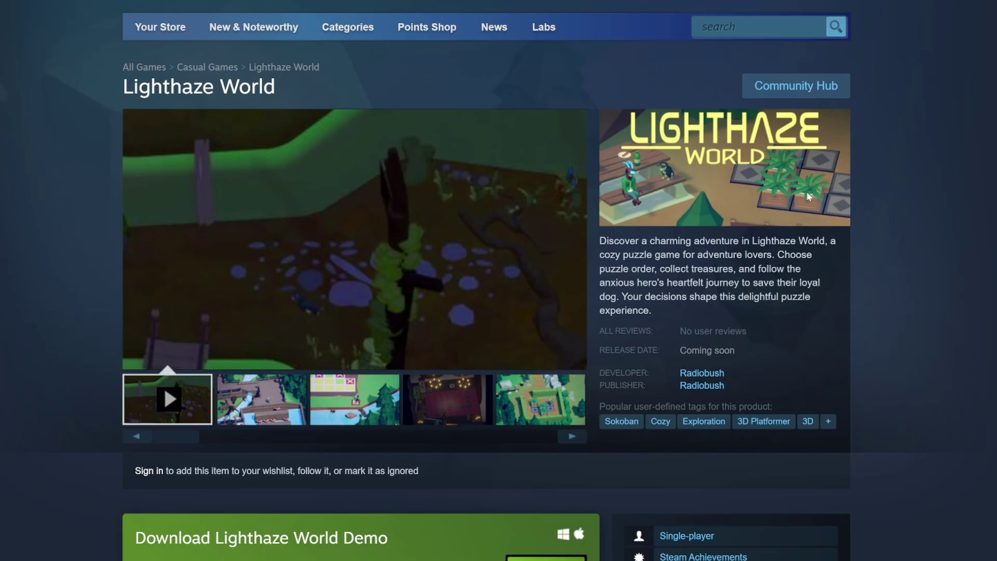
pyautogui.scroll(-7, 808, 196)
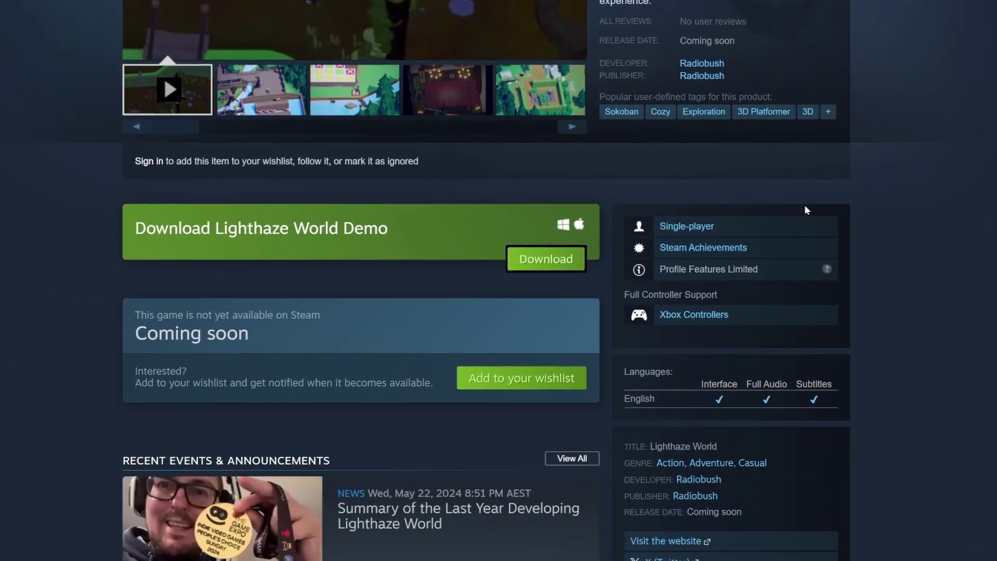
pyautogui.scroll(-6, 805, 209)
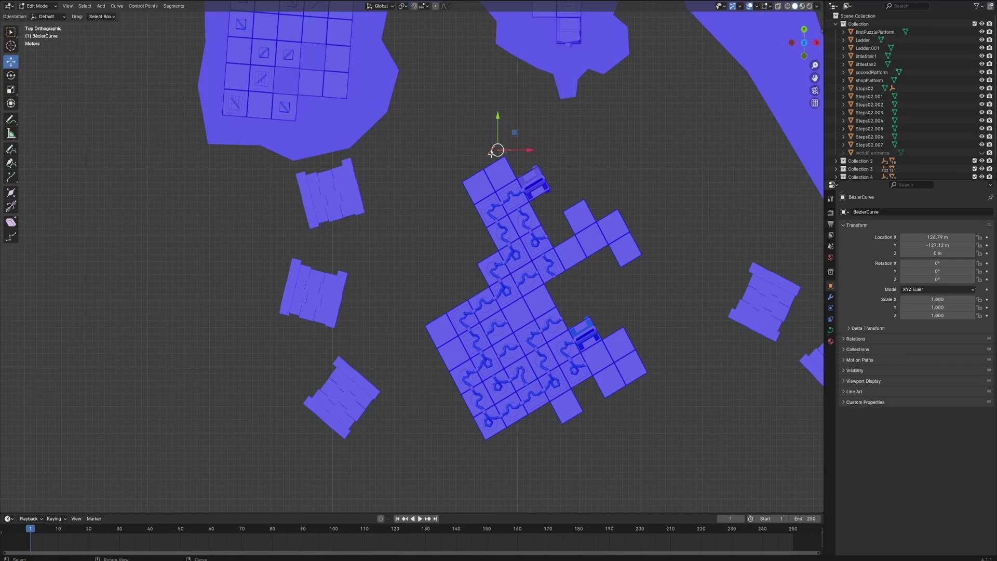
# - Set the curve's spline type to Poly
pyautogui.click(116, 6)
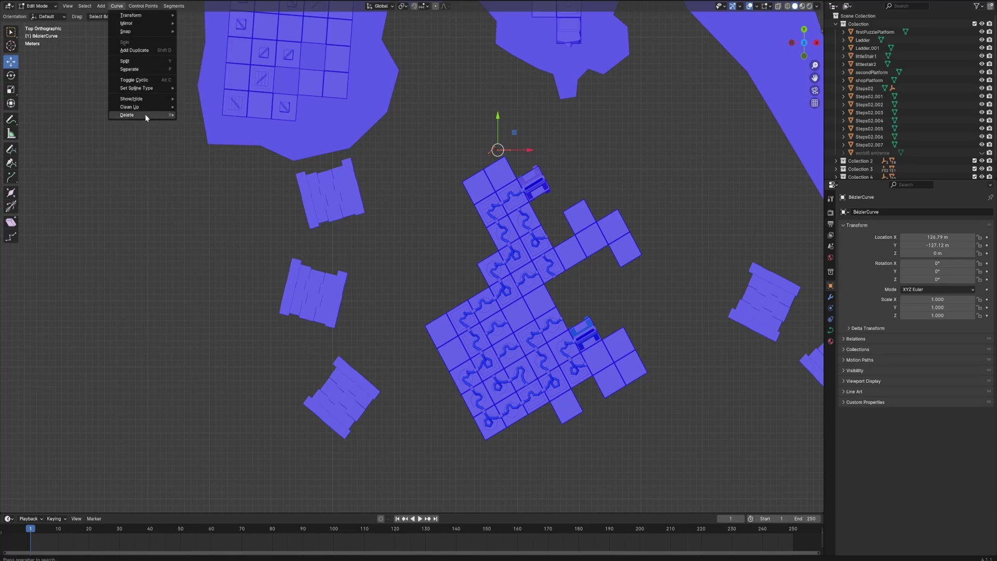
pyautogui.moveTo(157, 105)
pyautogui.moveTo(161, 85)
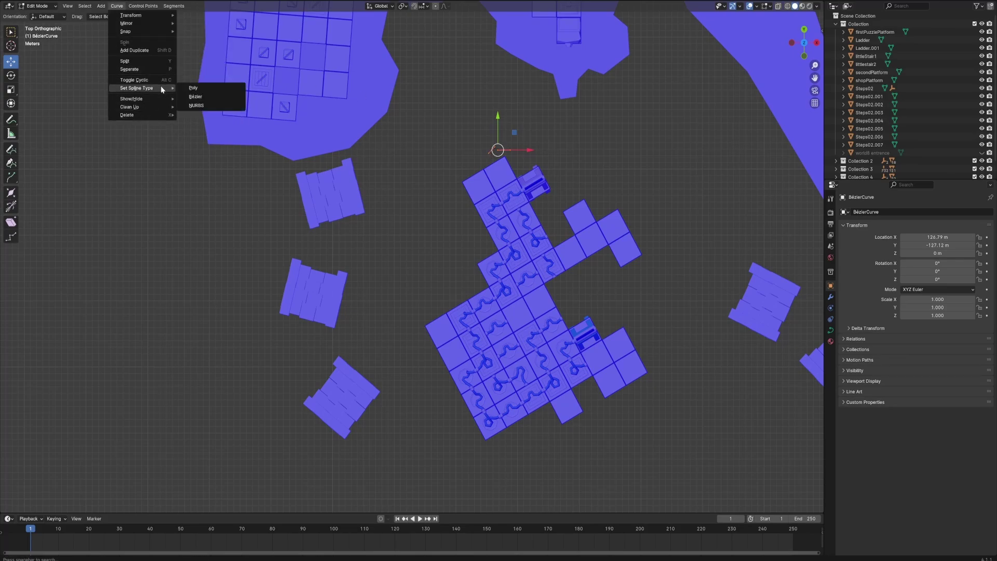
pyautogui.click(238, 95)
# - Move and extrude curve points to trace an outline around the puzzle layout
pyautogui.moveTo(513, 133)
pyautogui.mouseDown()
pyautogui.moveTo(497, 136)
pyautogui.moveTo(521, 130)
pyautogui.mouseUp()
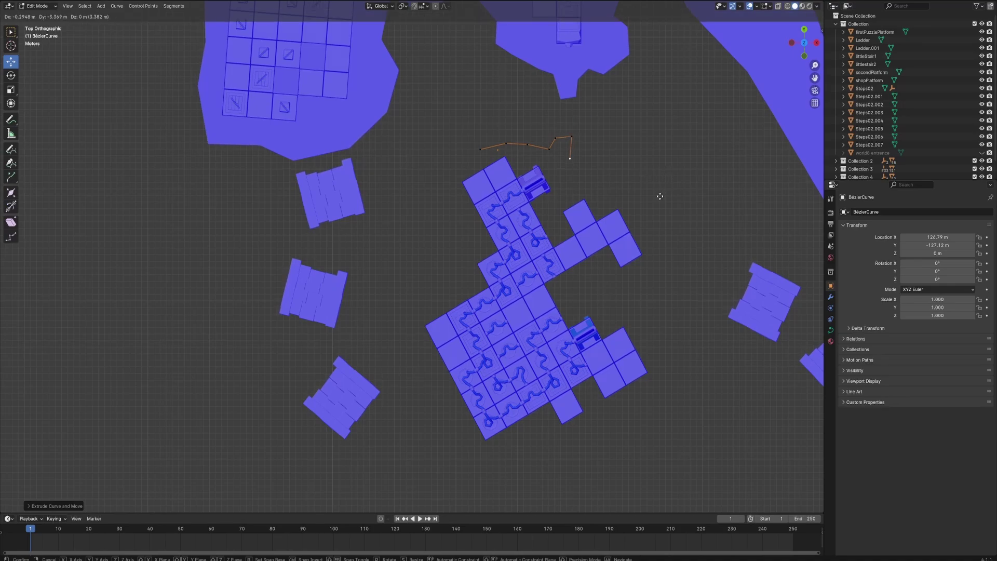
pyautogui.click(697, 204)
pyautogui.press('e')
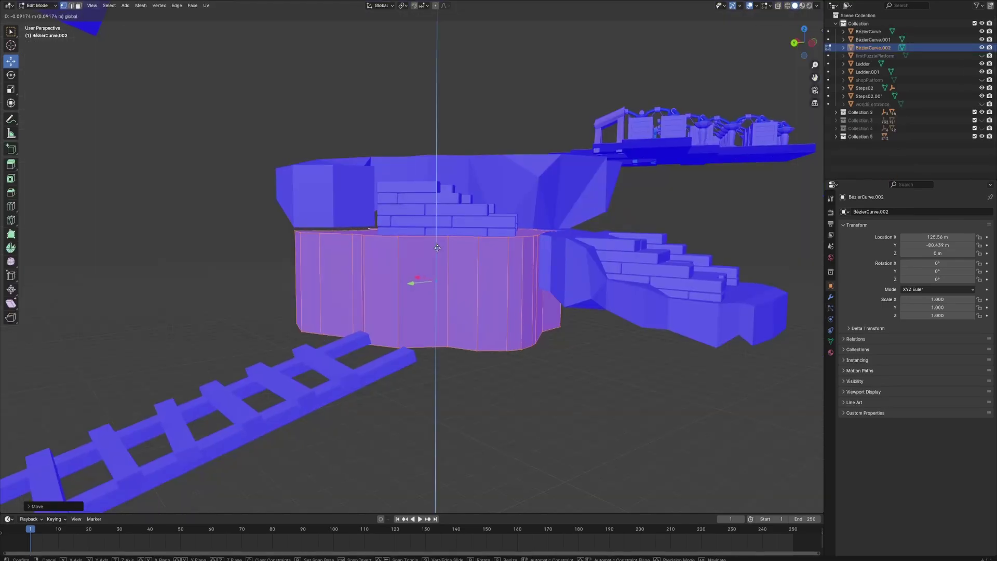
pyautogui.click(437, 248)
pyautogui.moveTo(437, 248); pyautogui.dragTo(457, 280, button='middle')
# - Hide Steps02, Steps02.001 and BézierCurve.001, viewing the platform in top orthographic view
pyautogui.click(981, 88)
pyautogui.click(981, 96)
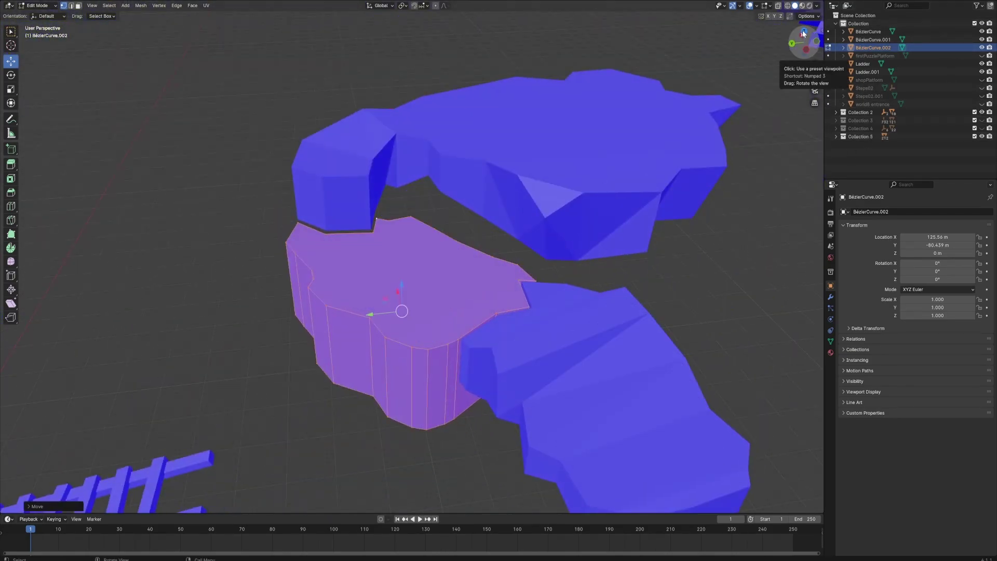
pyautogui.click(803, 31)
pyautogui.click(804, 29)
pyautogui.click(323, 342)
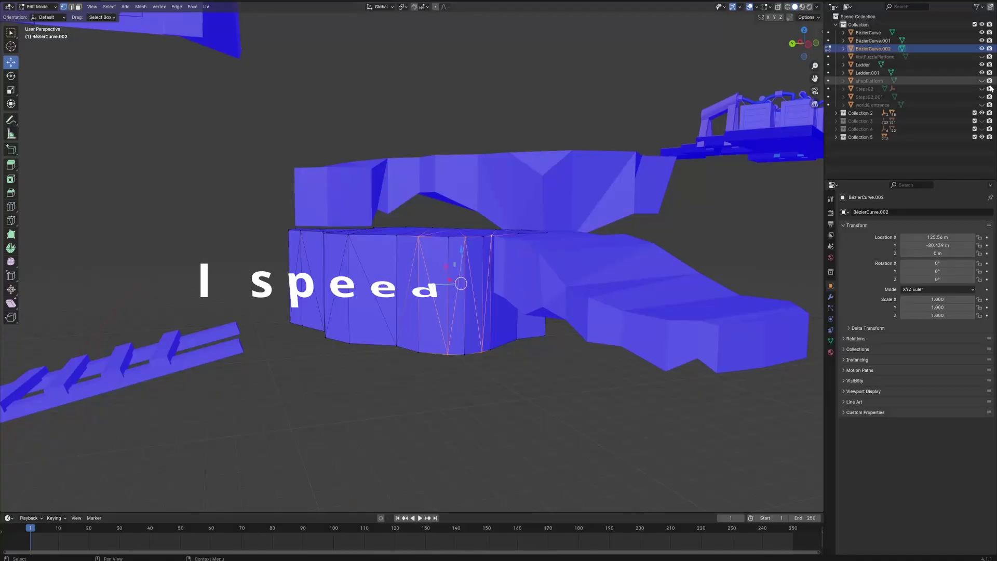
pyautogui.click(981, 40)
# - Orbit around the new platform mesh to inspect its sides from several angles
pyautogui.moveTo(363, 259); pyautogui.dragTo(300, 260, button='middle')
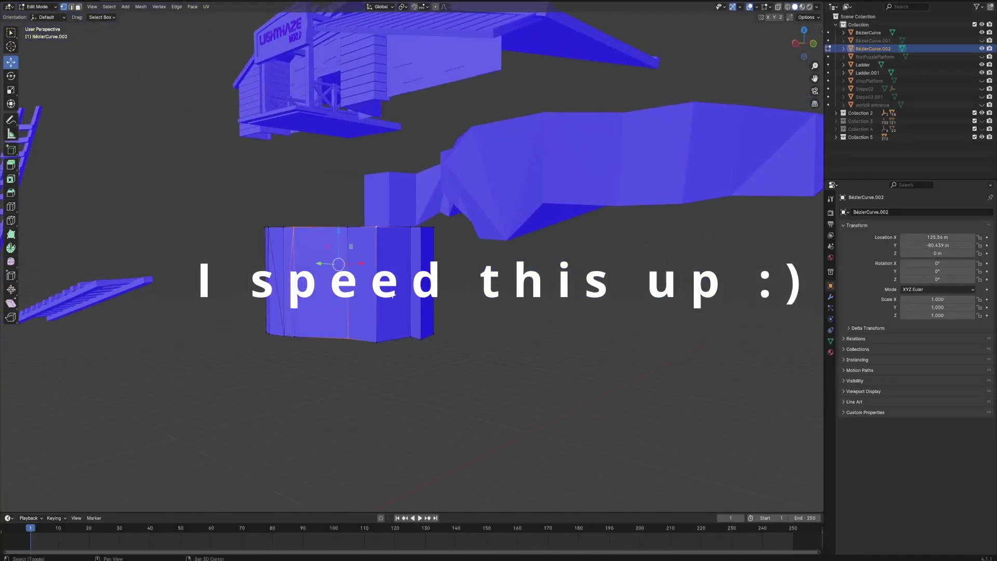
pyautogui.moveTo(425, 235); pyautogui.dragTo(327, 307, button='middle')
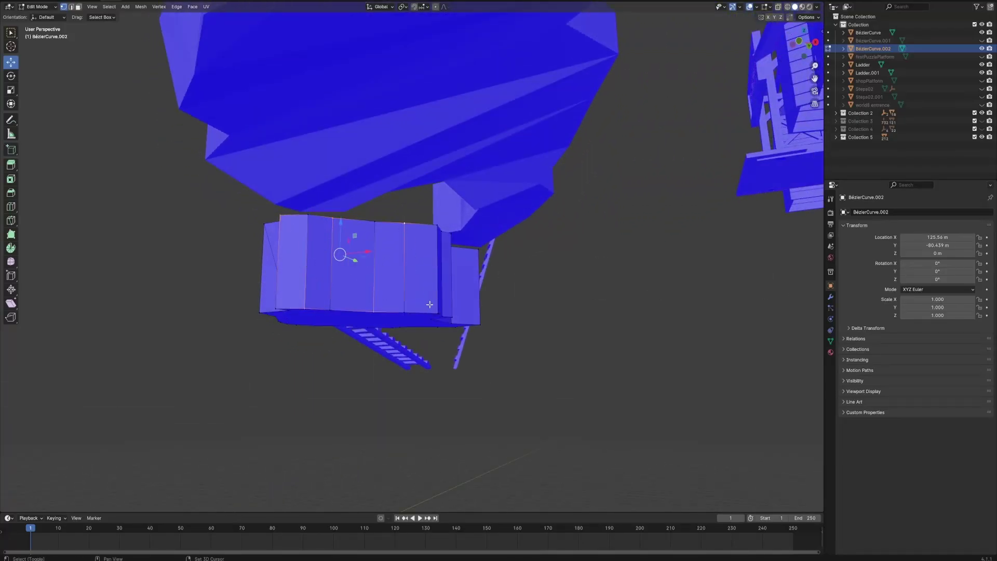
pyautogui.moveTo(429, 305); pyautogui.dragTo(434, 226, button='middle')
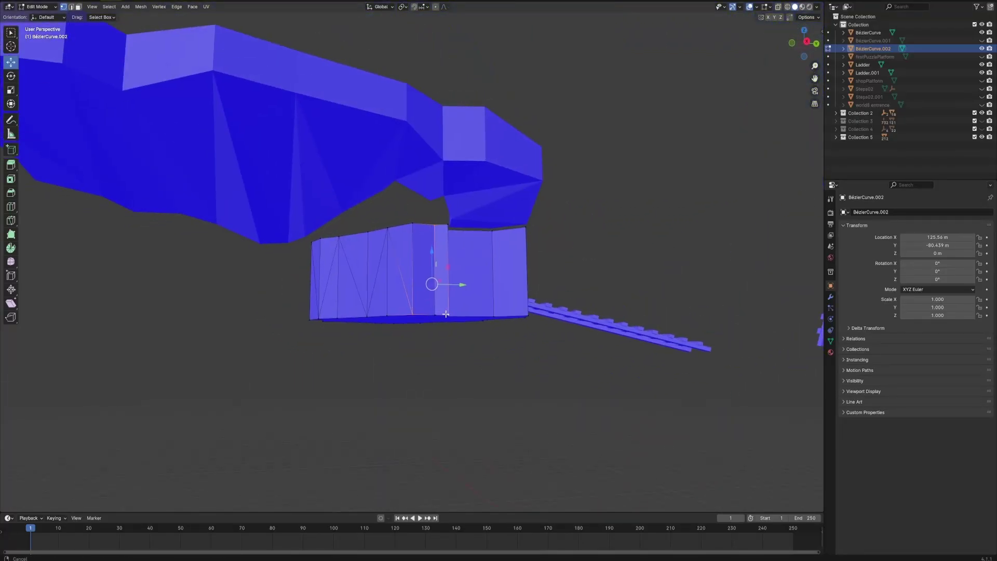
pyautogui.moveTo(445, 313); pyautogui.dragTo(403, 219, button='middle')
pyautogui.moveTo(425, 300); pyautogui.dragTo(449, 295, button='middle')
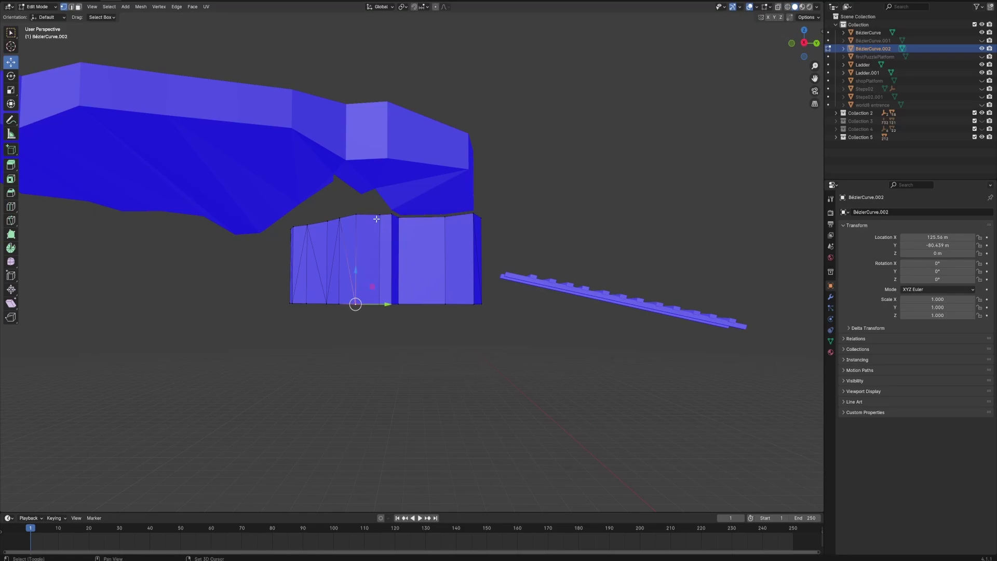
pyautogui.moveTo(404, 297); pyautogui.dragTo(385, 306, button='middle')
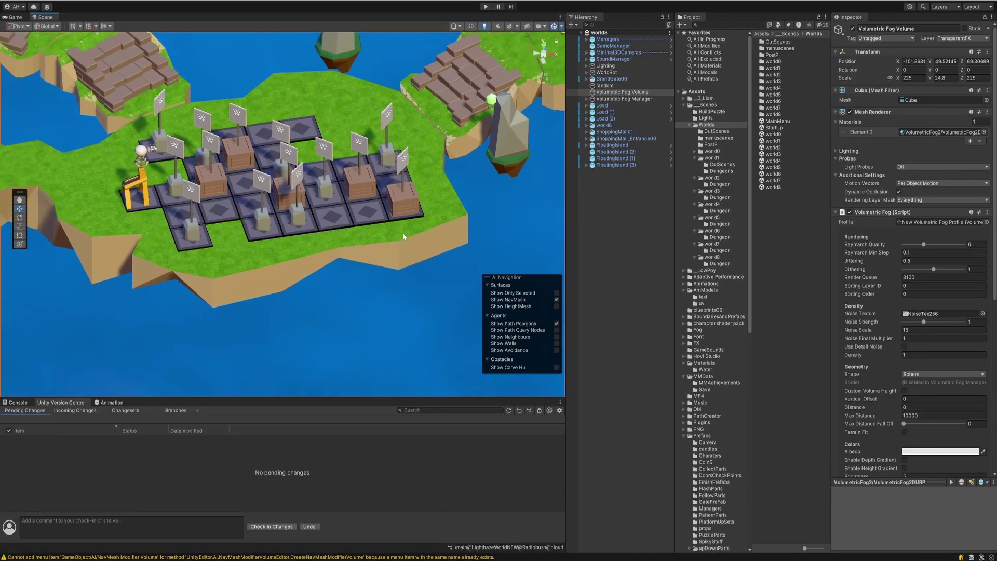
# - Zoom out the Unity Scene view and pan to bring the house and cliffs into view
pyautogui.scroll(-10, 403, 235)
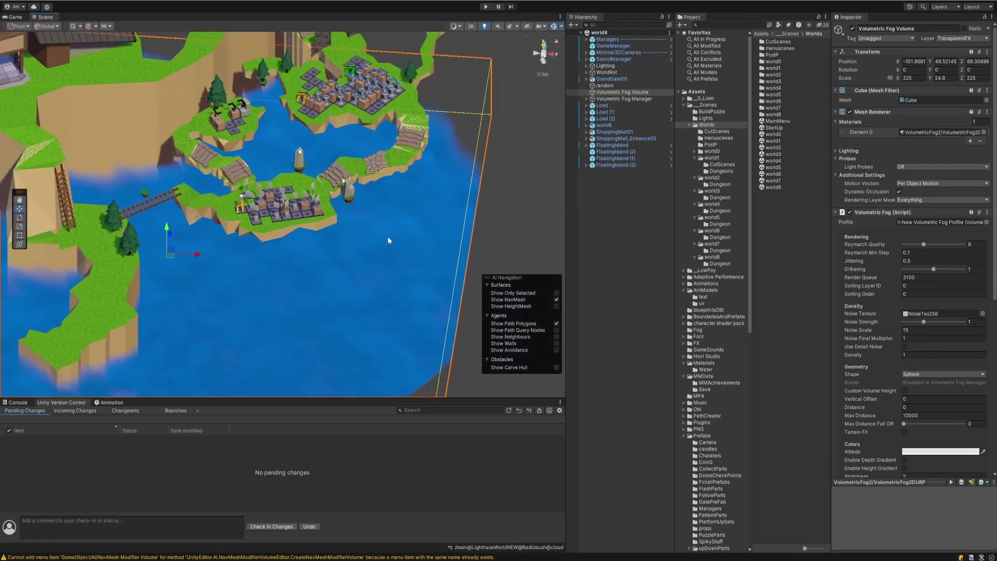
pyautogui.moveTo(387, 236); pyautogui.dragTo(525, 293, button='middle')
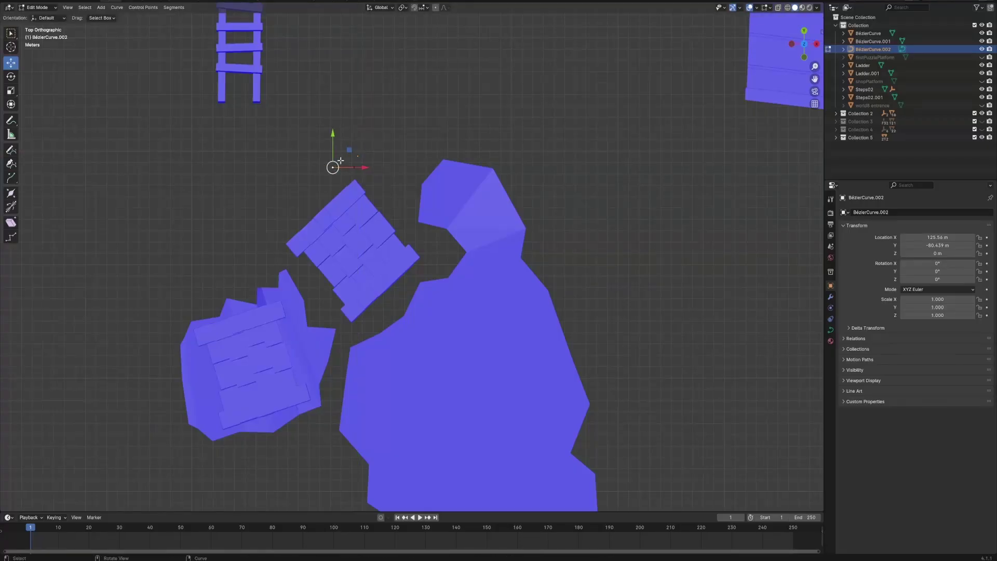
# - Nudge the starting point, then trace outline points around the tilted stair piece
pyautogui.moveTo(340, 161); pyautogui.dragTo(344, 176)
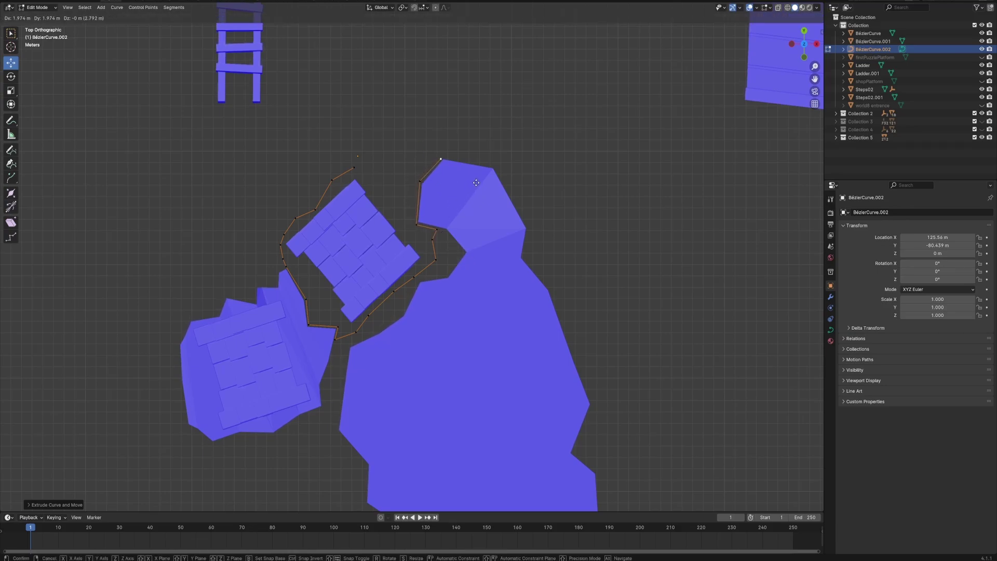
pyautogui.click(347, 217)
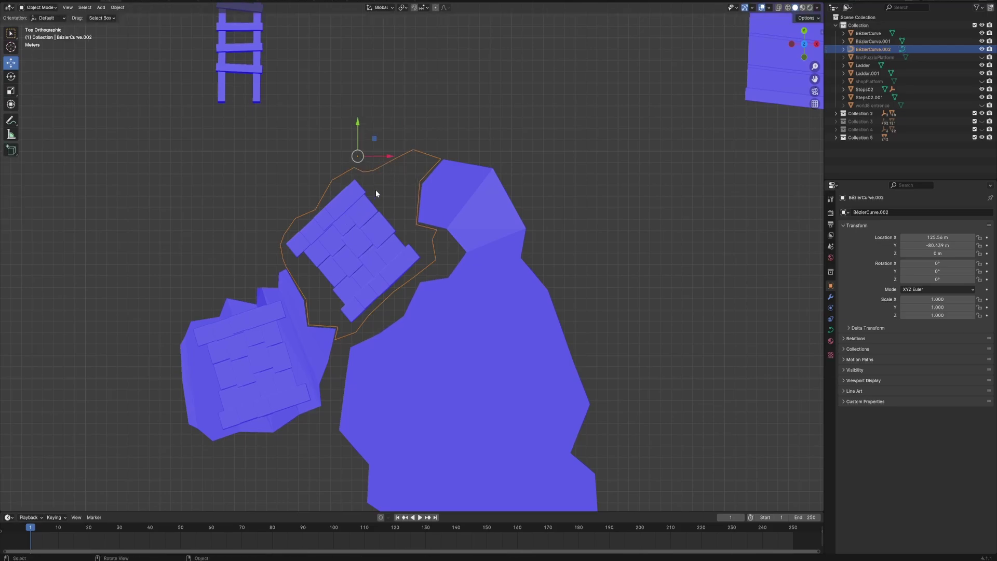
# - Convert the outline curve to a mesh and move its stray vertex to the top corner
pyautogui.click(117, 8)
pyautogui.moveTo(140, 229)
pyautogui.click(208, 231)
pyautogui.press('Tab')
pyautogui.scroll(2, 433, 196)
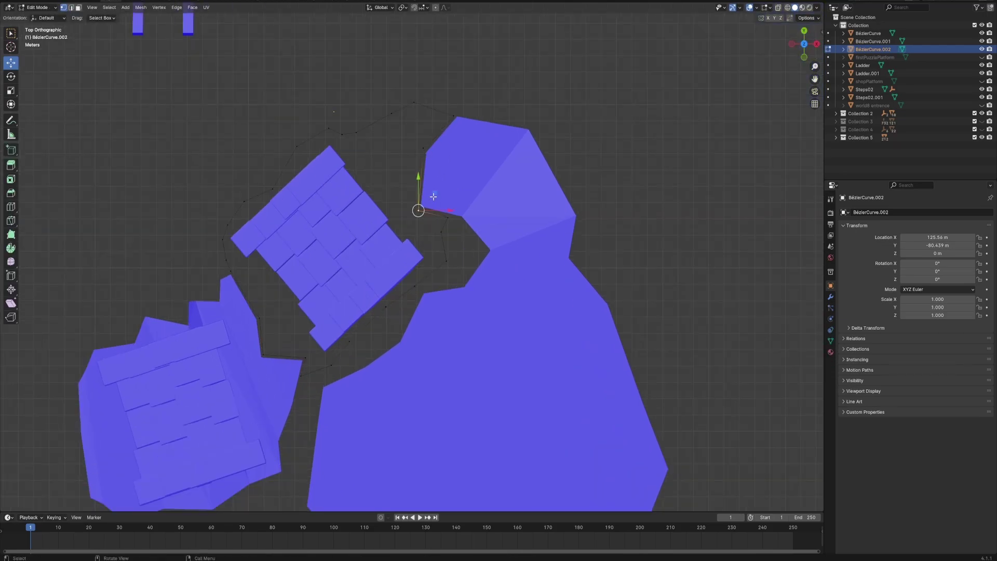
pyautogui.moveTo(433, 196); pyautogui.dragTo(470, 102)
# - Fill the outline with a face, extrude it into a slab, and raise it under the stairs
pyautogui.press('a')
pyautogui.press('f')
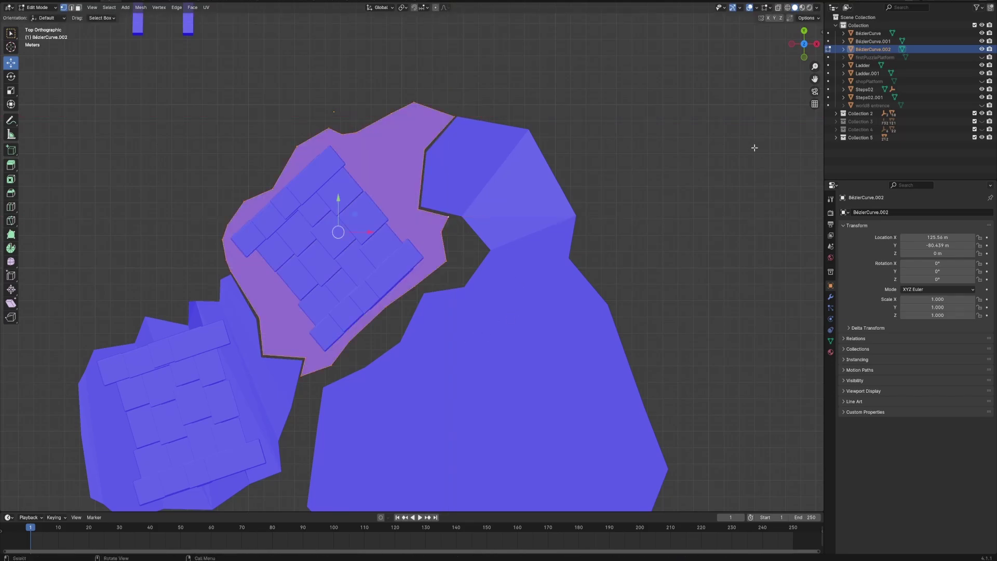
pyautogui.press('KP_1')
pyautogui.press('e')
pyautogui.click(426, 446)
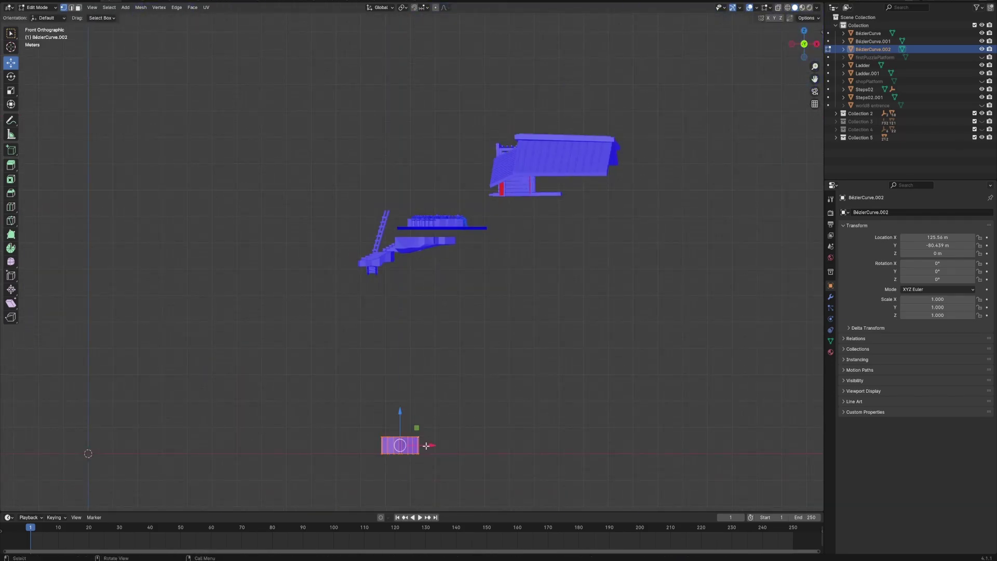
pyautogui.moveTo(400, 408); pyautogui.dragTo(400, 338)
pyautogui.moveTo(413, 226); pyautogui.dragTo(413, 225)
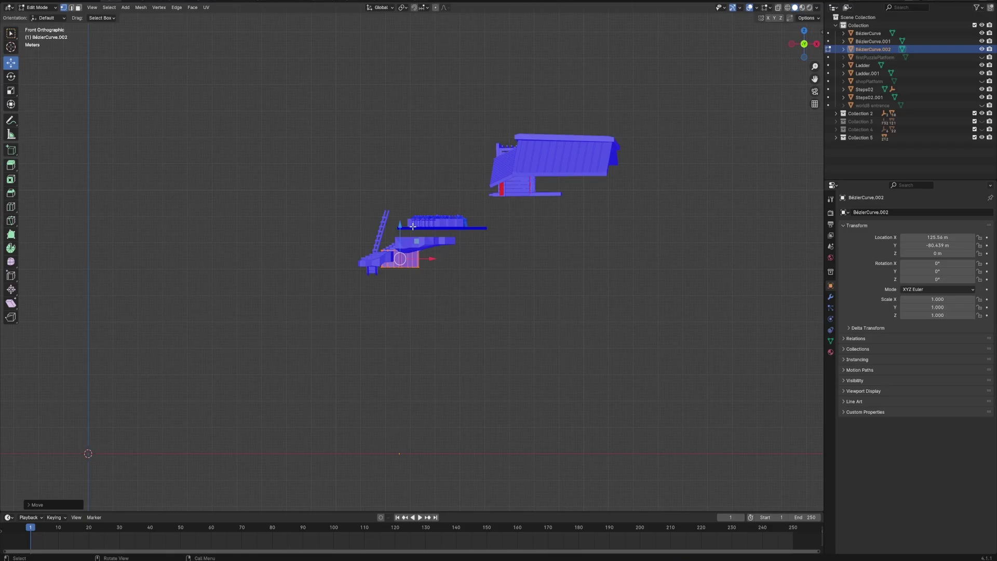